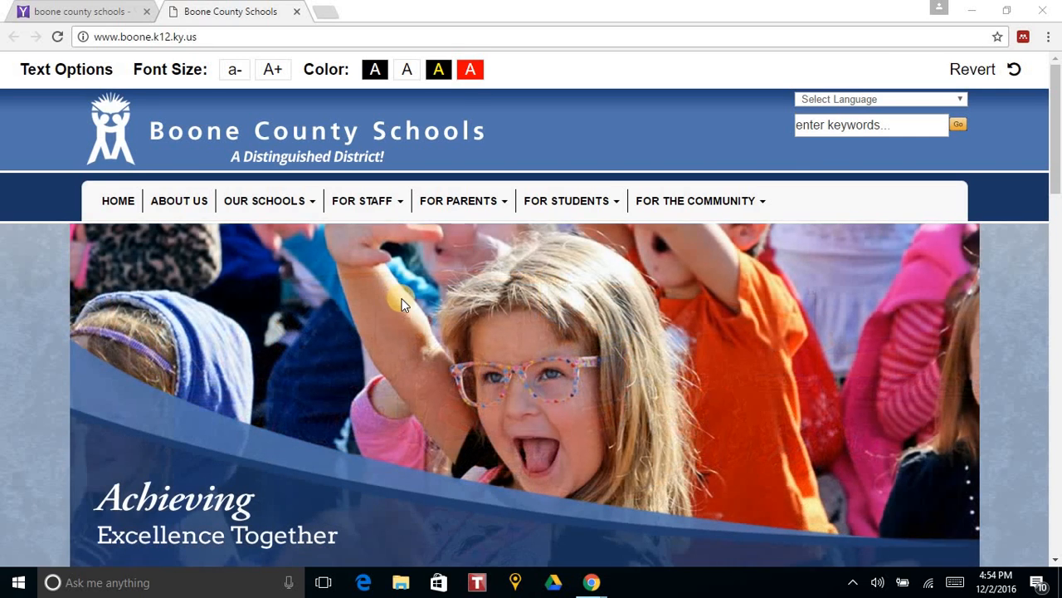
- Open the Technology department page from the district site's staff links
left_click(365, 201)
scroll(387, 396, "down", 3)
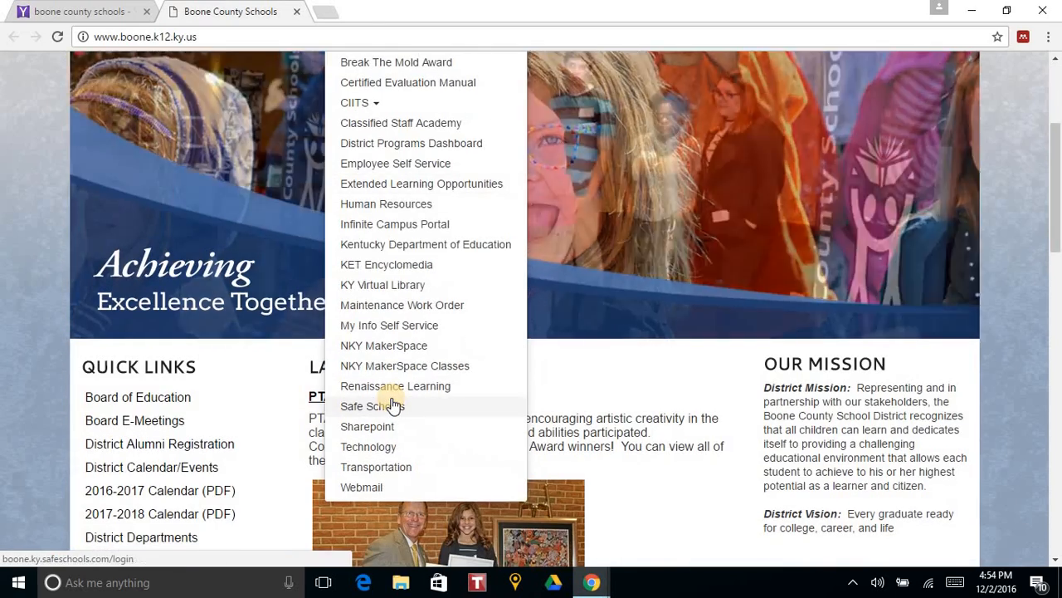
scroll(393, 405, "up", 3)
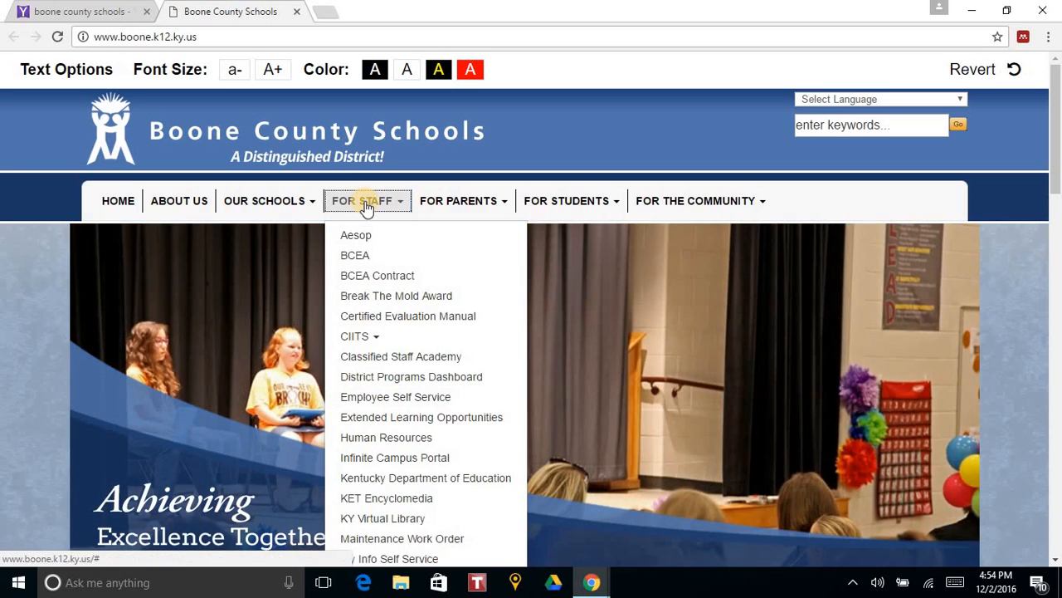
scroll(399, 375, "down", 1)
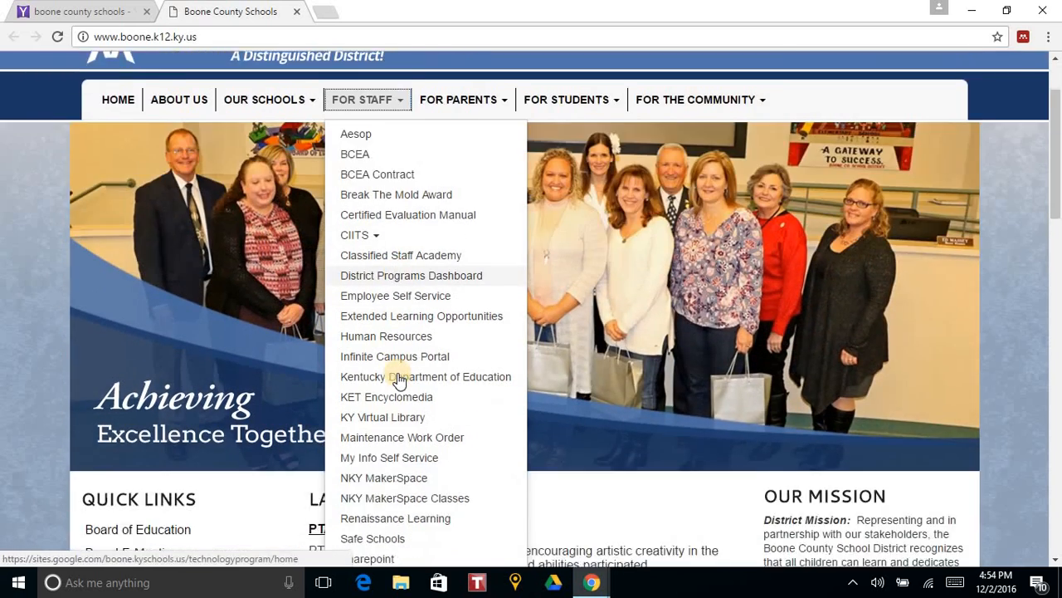
scroll(398, 375, "down", 2)
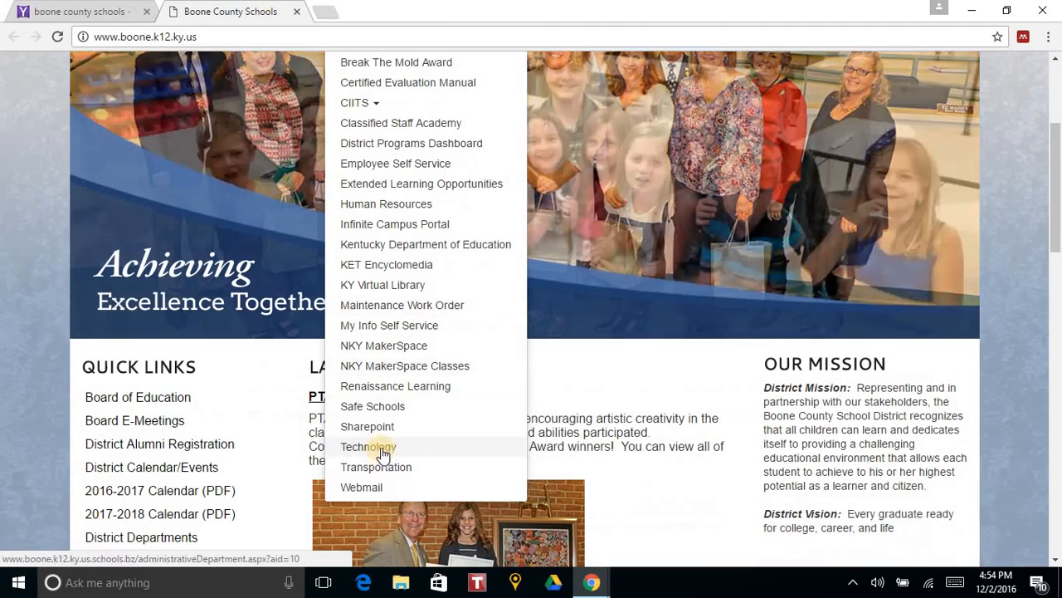
left_click(367, 447)
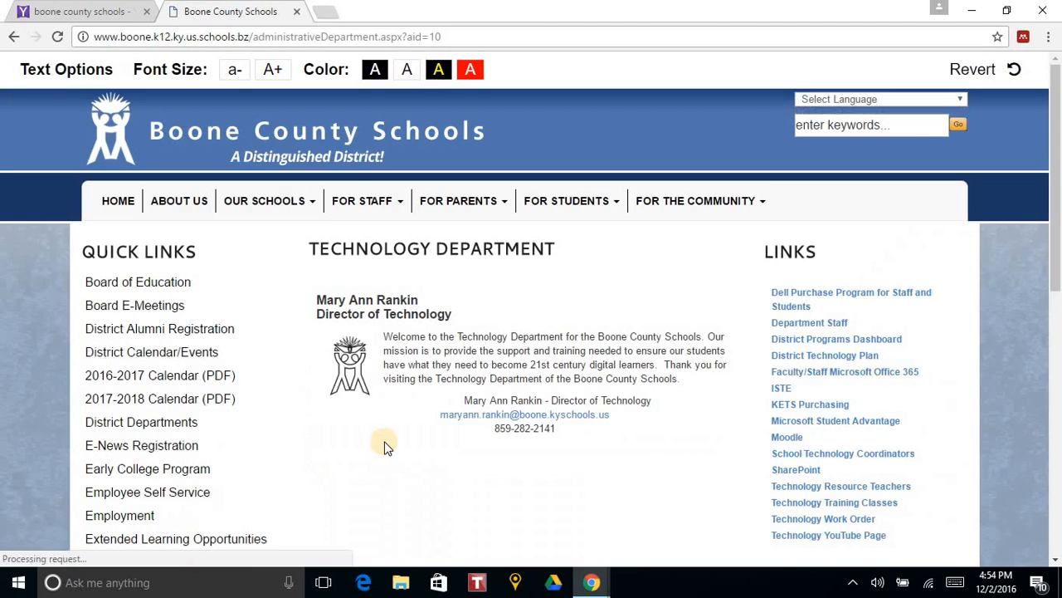
- Open the Technology Resource Teachers page and follow its link to the Infinite Campus - Teacher Training site
scroll(393, 412, "down", 3)
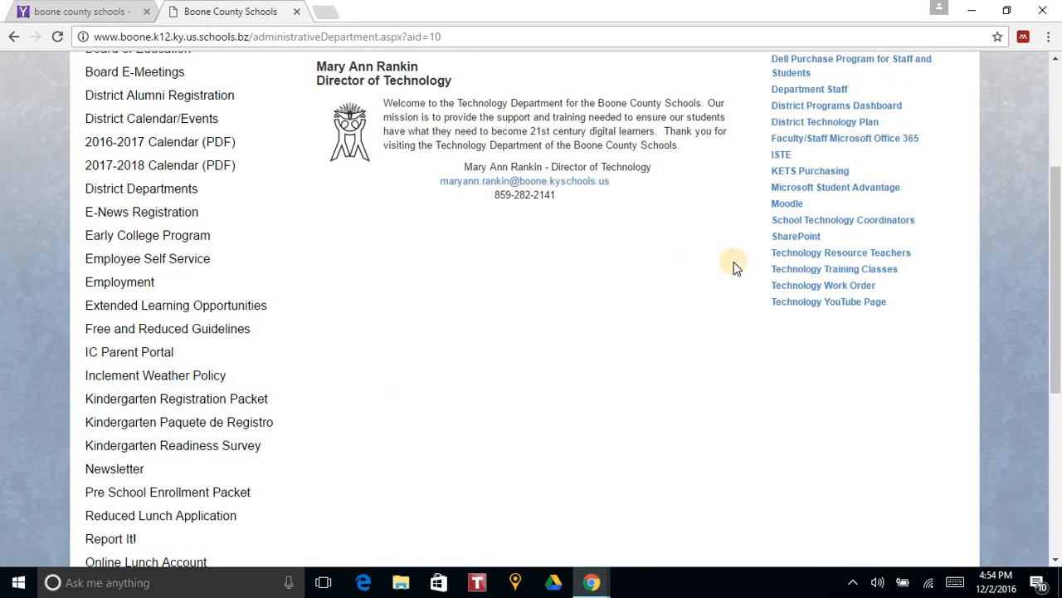
left_click(807, 256)
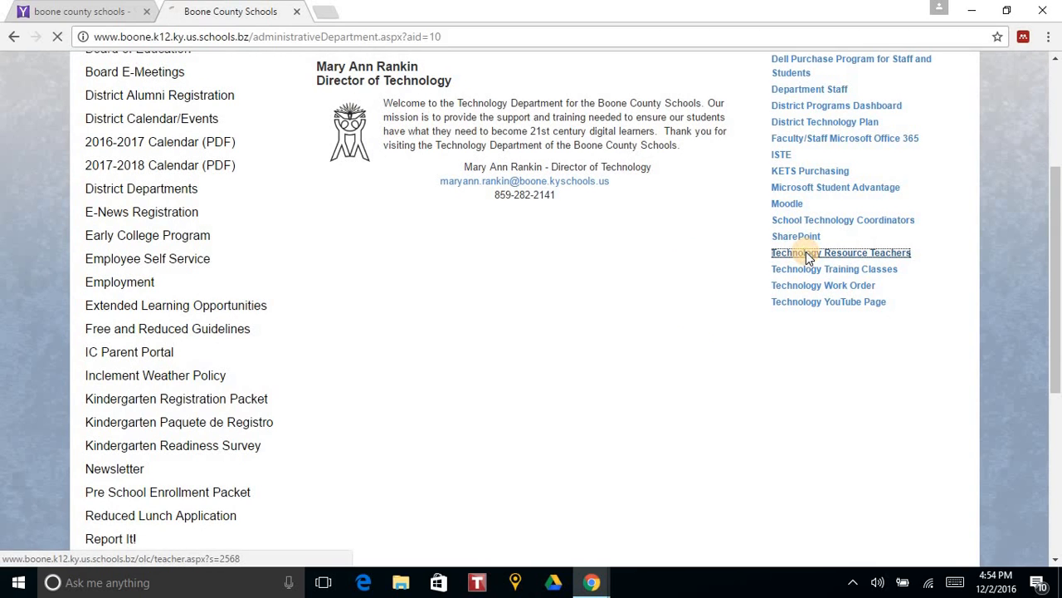
scroll(242, 264, "down", 5)
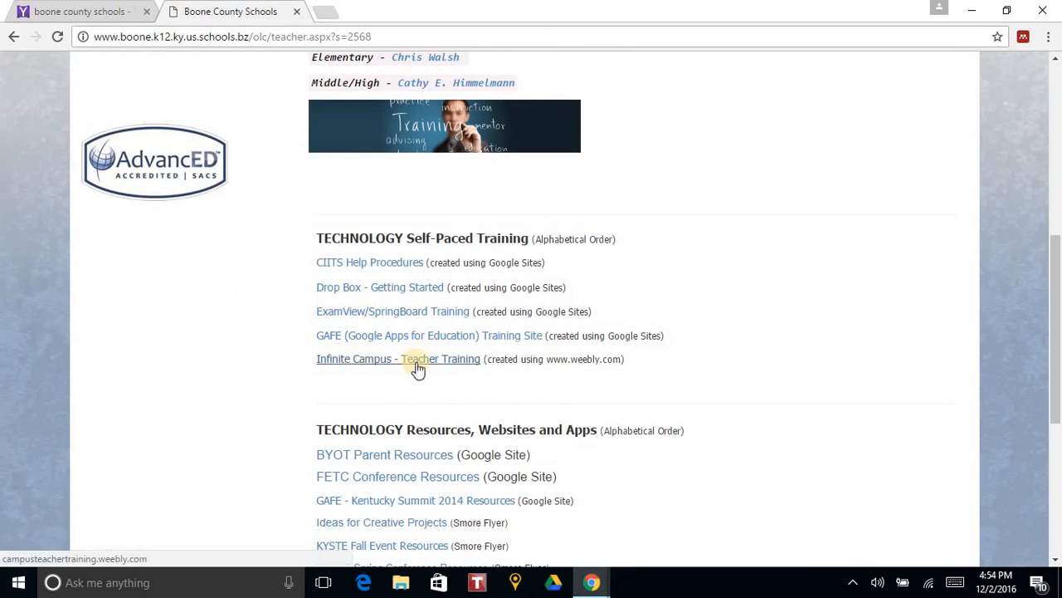
left_click(450, 363)
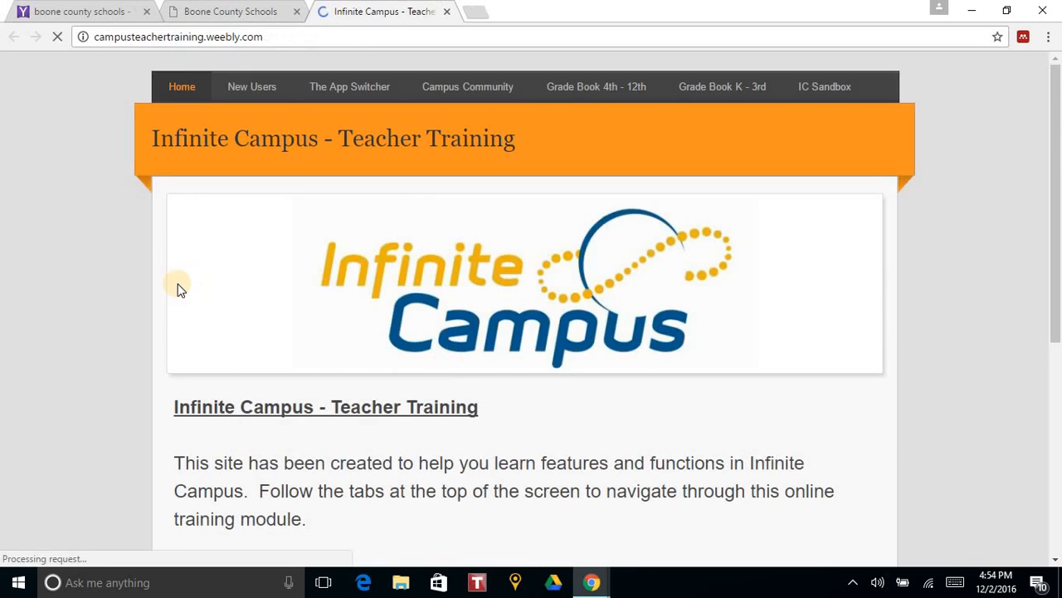
- Go to the Infinite Campus Sandbox Practice Site page and open the sandbox login from it
scroll(153, 278, "down", 3)
scroll(153, 278, "down", 2)
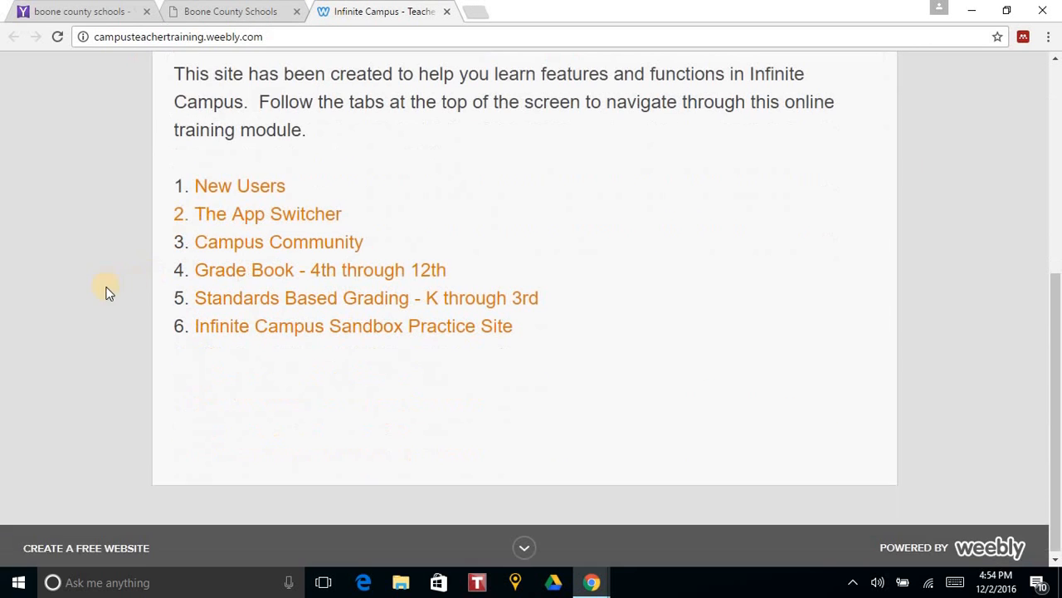
left_click(268, 329)
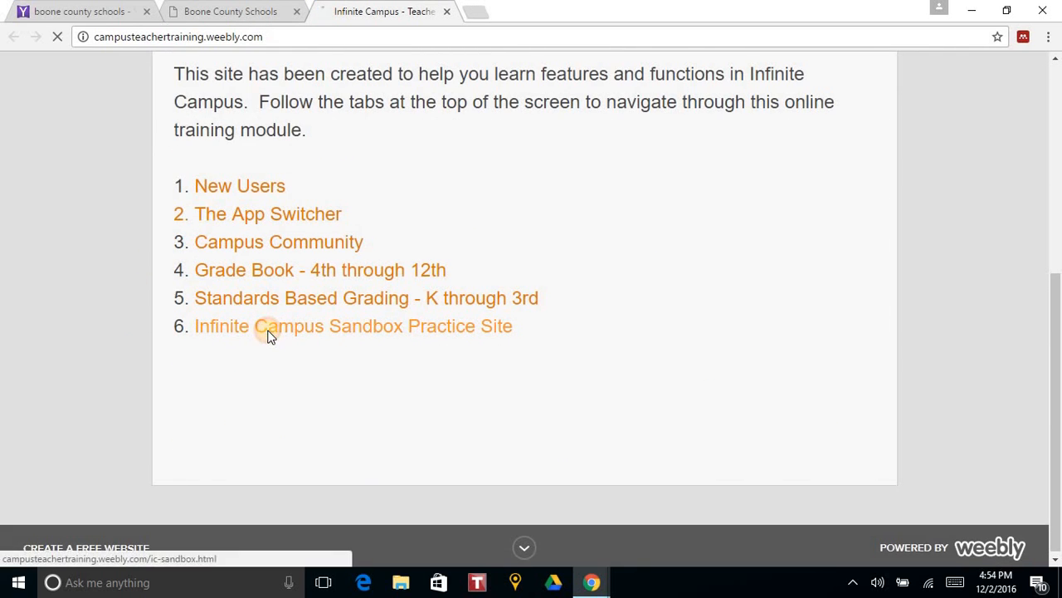
scroll(264, 317, "down", 3)
scroll(264, 317, "down", 1)
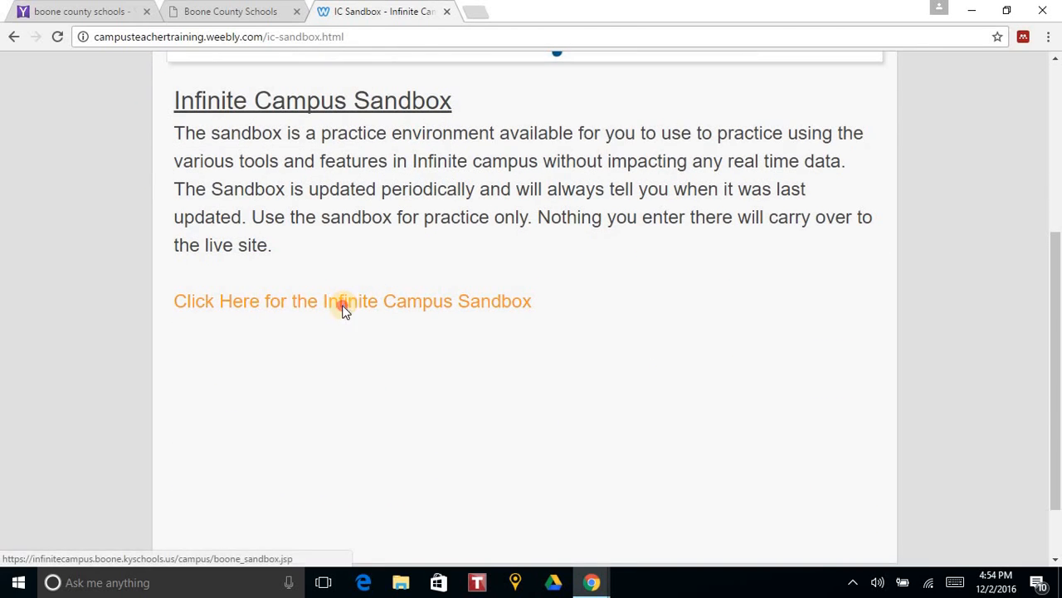
left_click(342, 306)
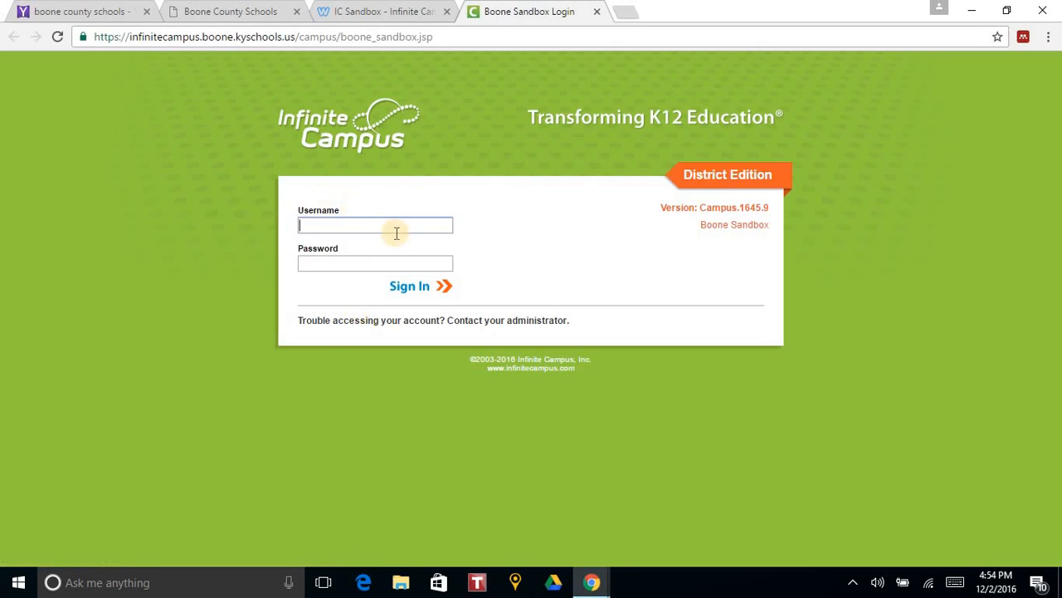
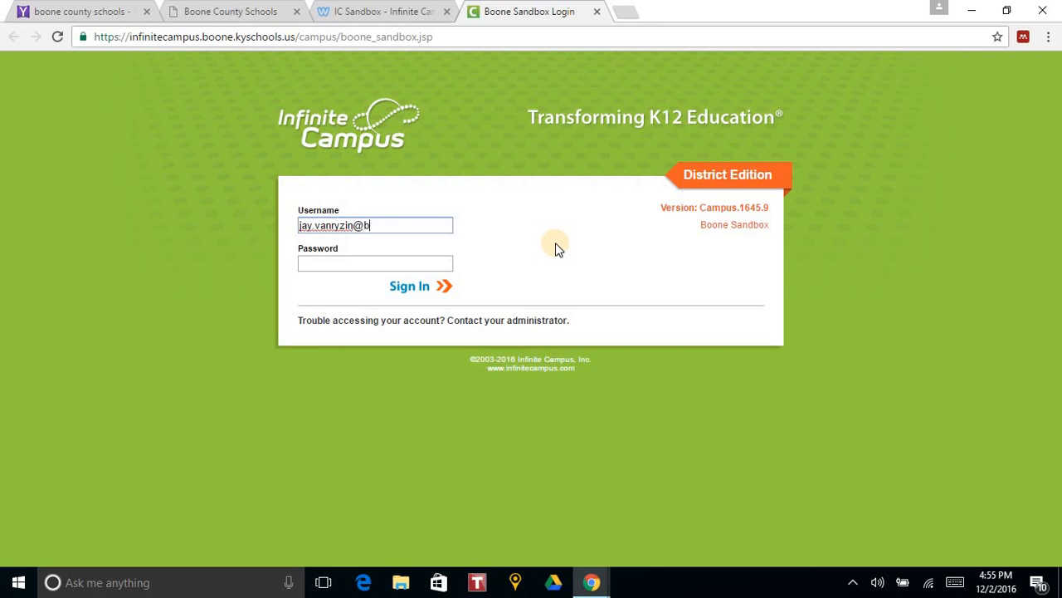
- Sign in to the Boone Sandbox with the teacher's e-mail as username and the account password
key("Tab")
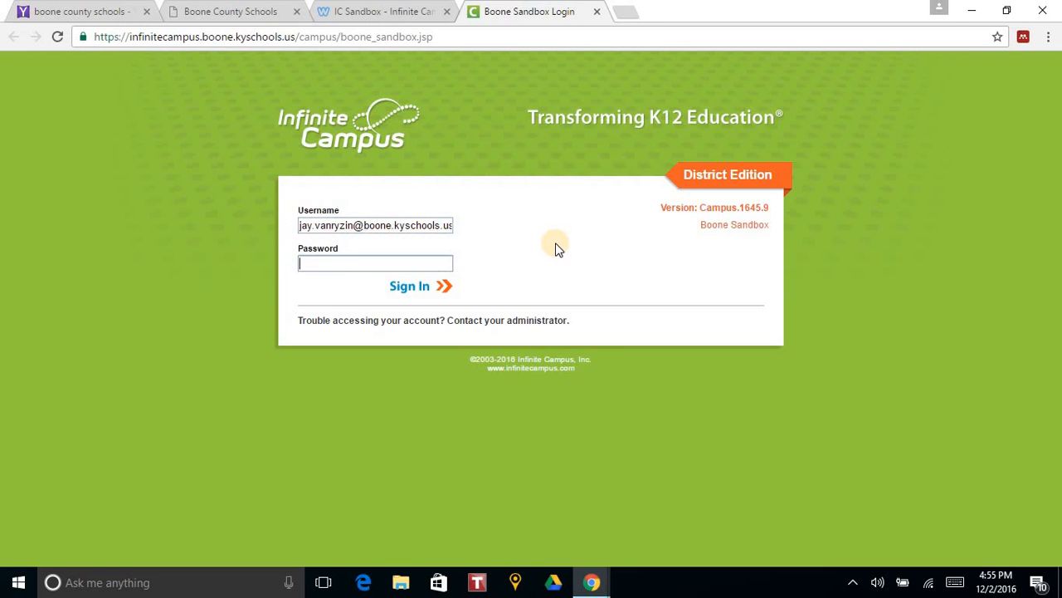
type("•••••••••••")
key("Return")
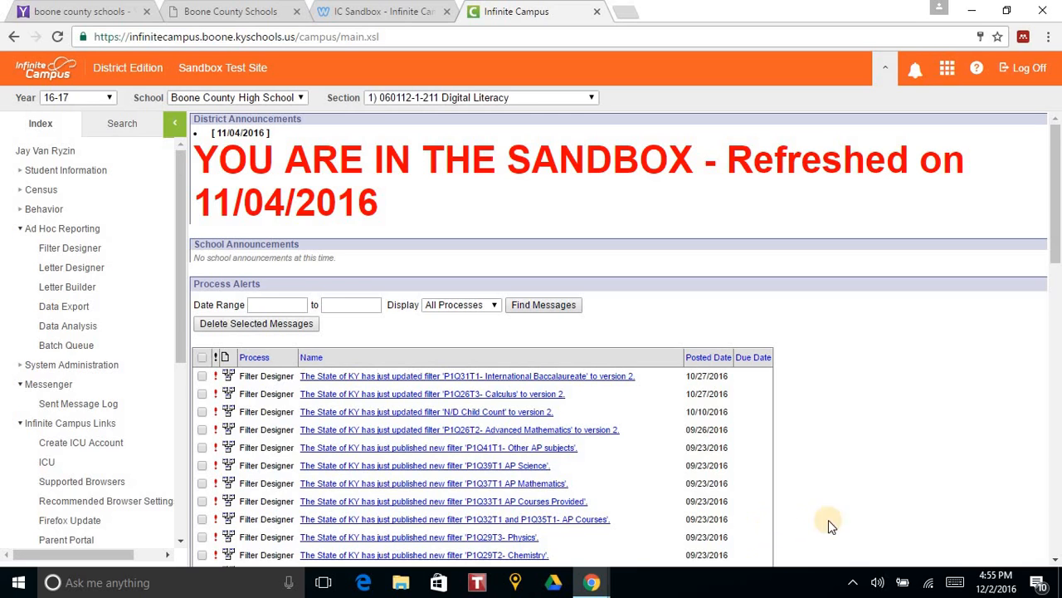
left_click(951, 71)
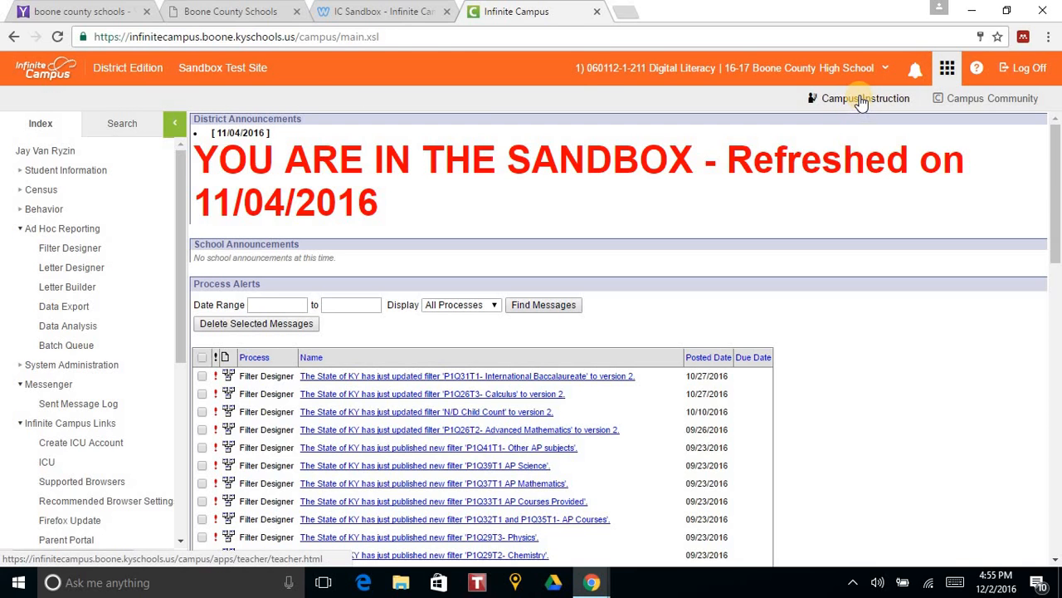
left_click(863, 99)
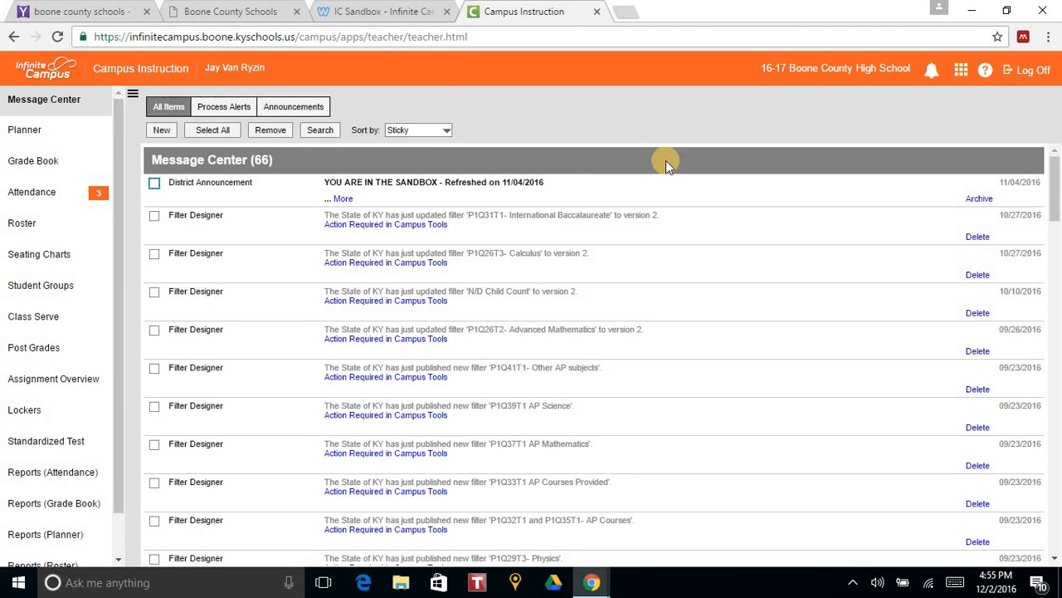
left_click(25, 163)
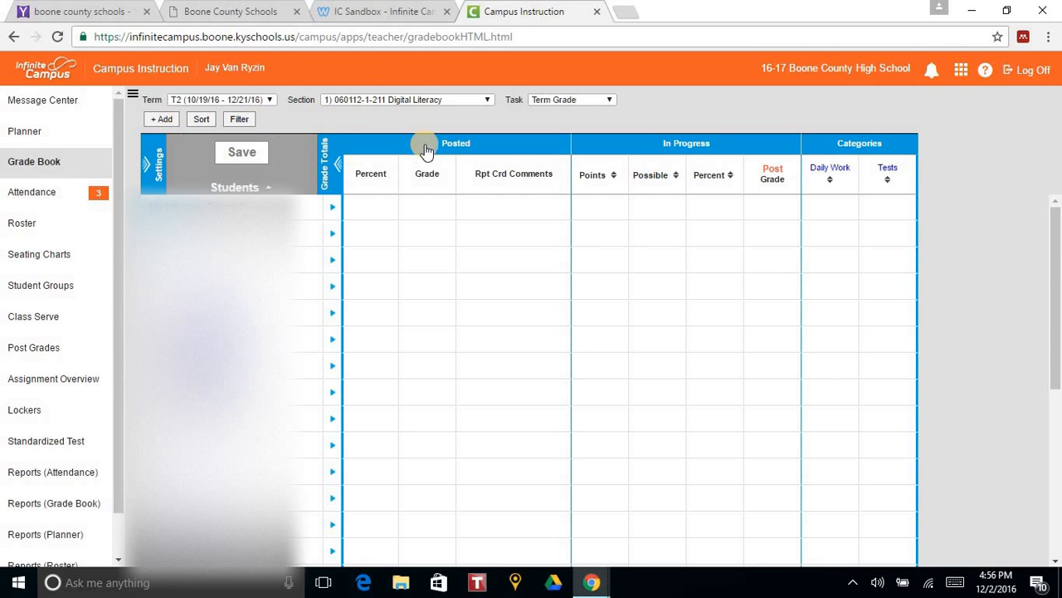
left_click(486, 103)
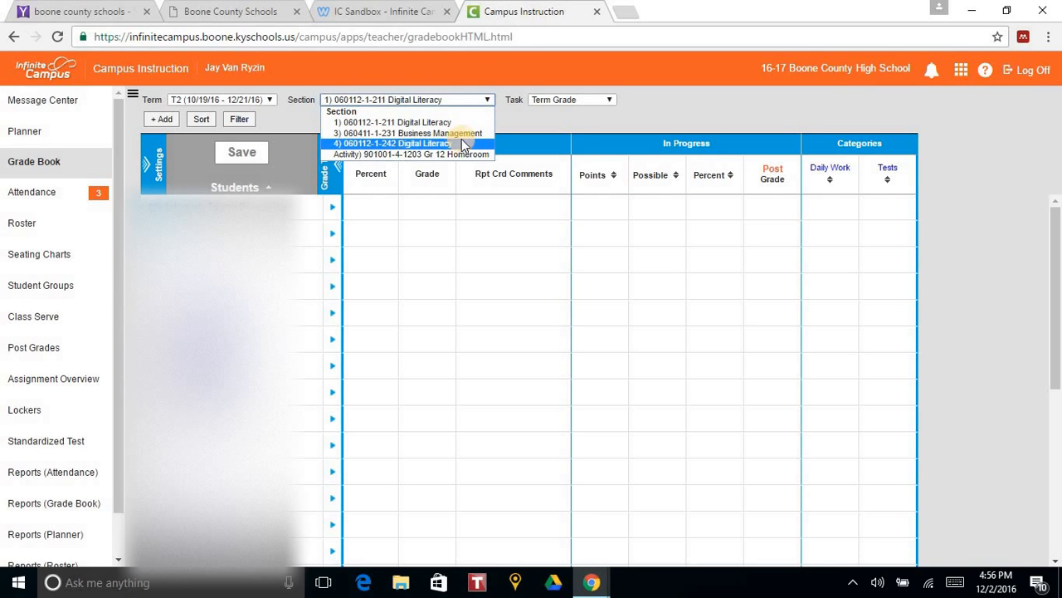
left_click(464, 124)
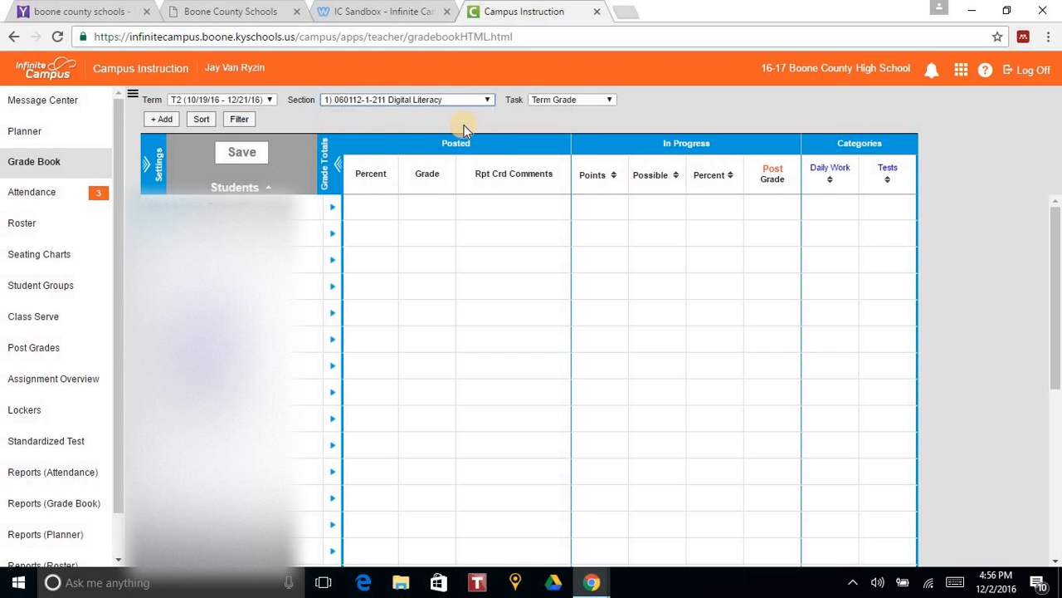
- Fill all grading tasks' calculation options with In Progress Grade and the Elem Standard Grade Scale, and save them
left_click(150, 166)
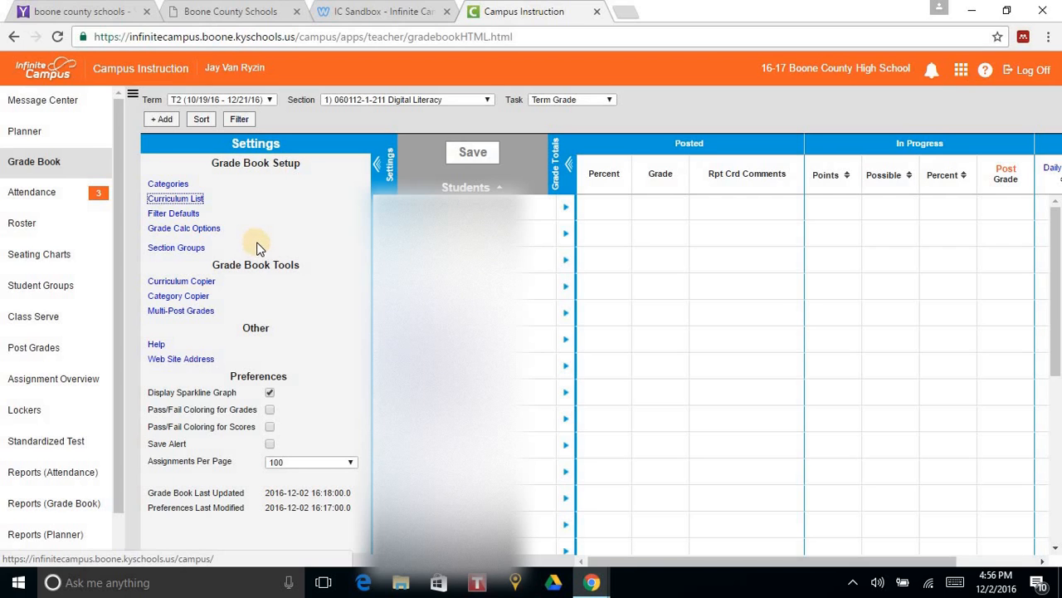
left_click(179, 230)
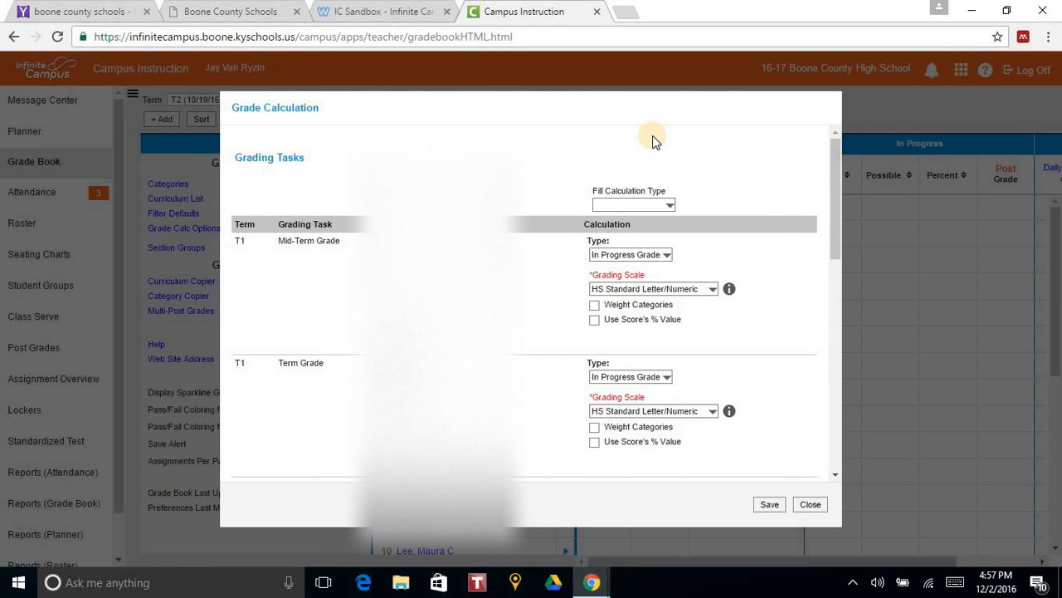
left_click(668, 206)
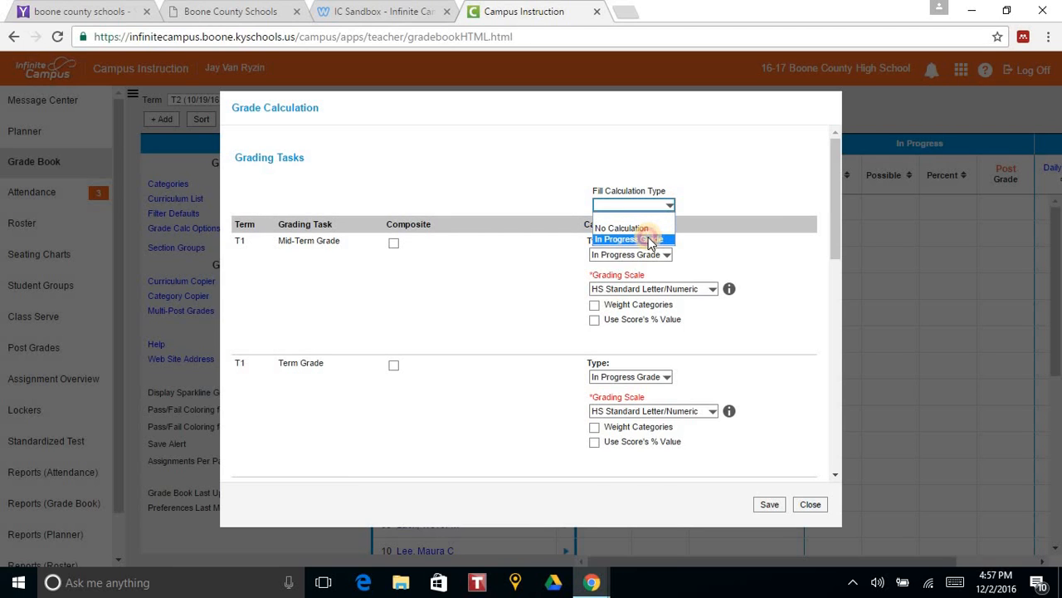
left_click(651, 240)
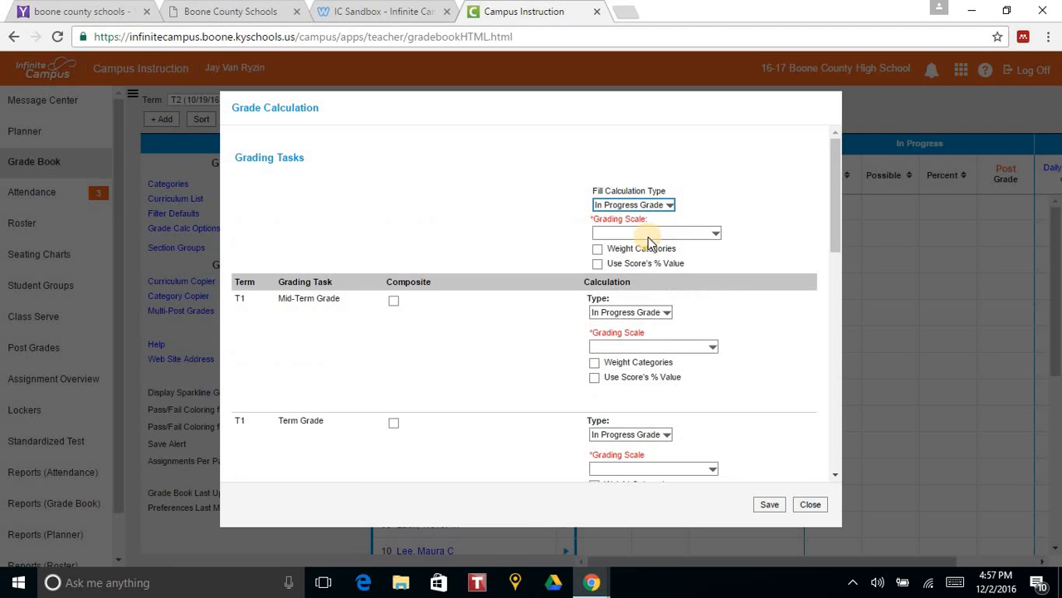
left_click(715, 235)
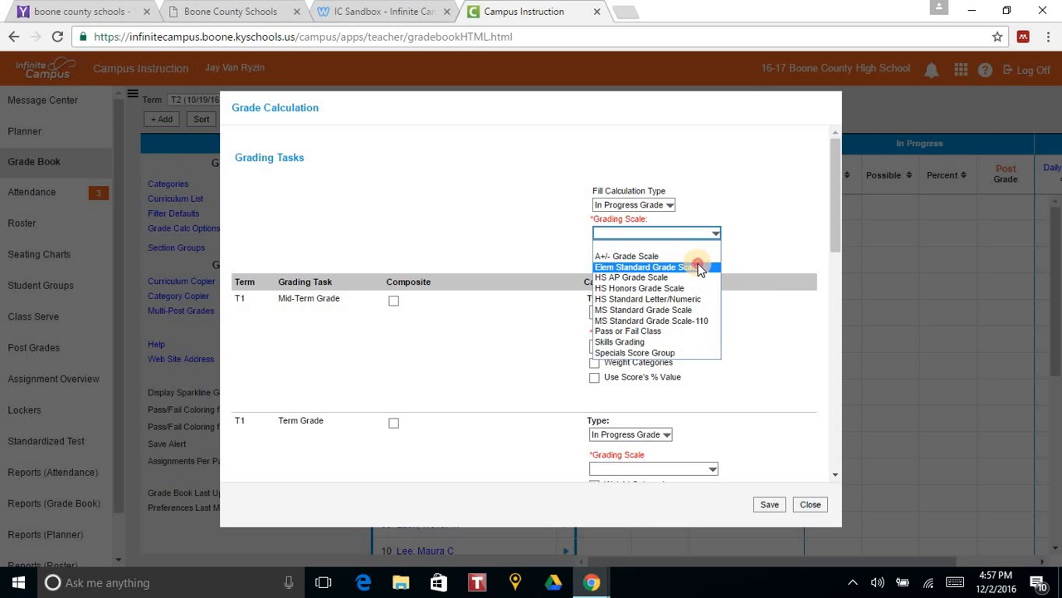
left_click(698, 266)
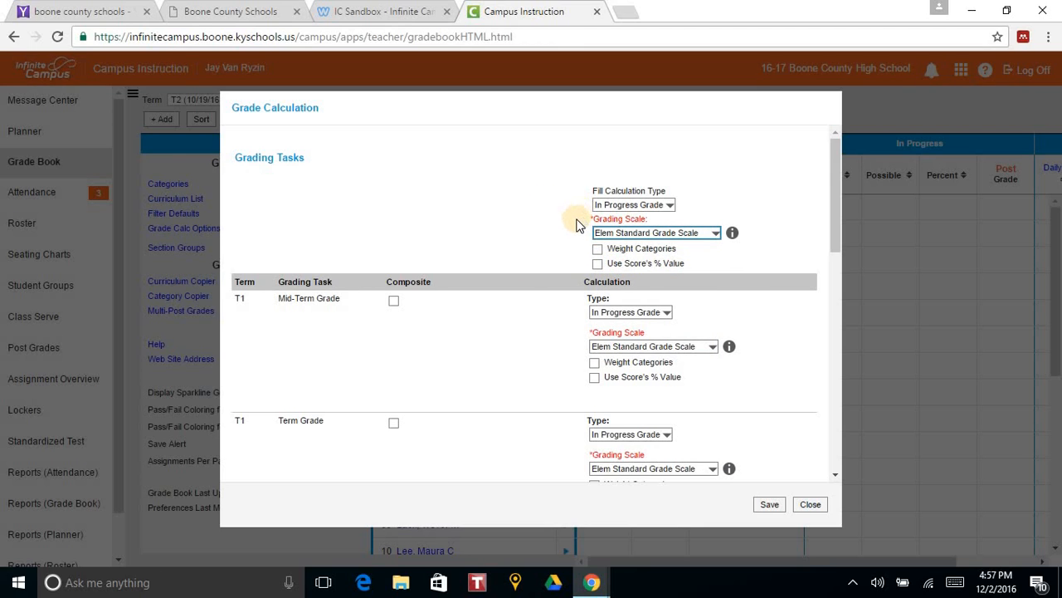
scroll(524, 290, "down", 5)
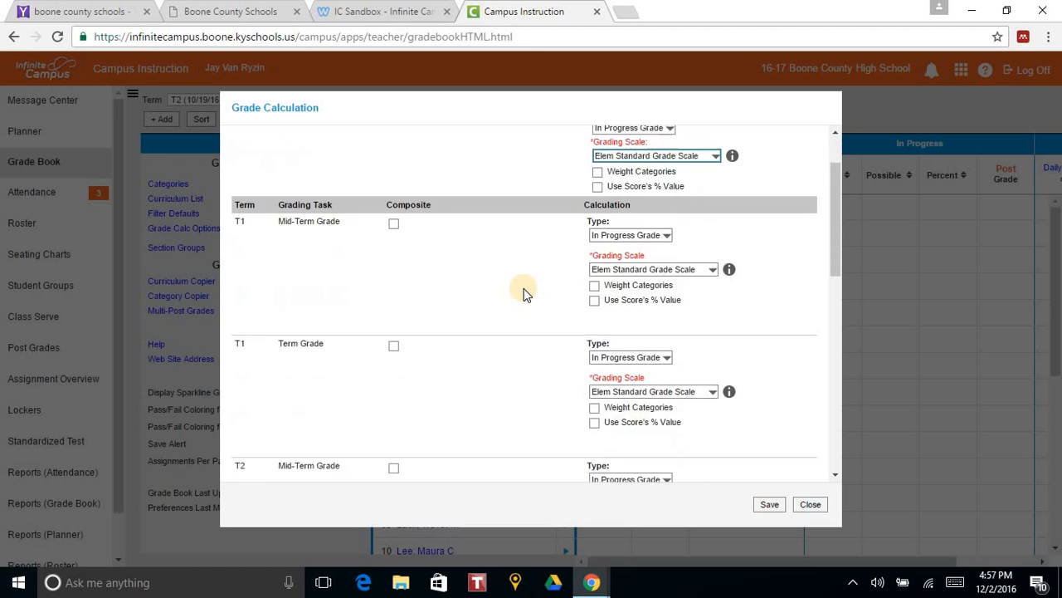
scroll(531, 297, "down", 3)
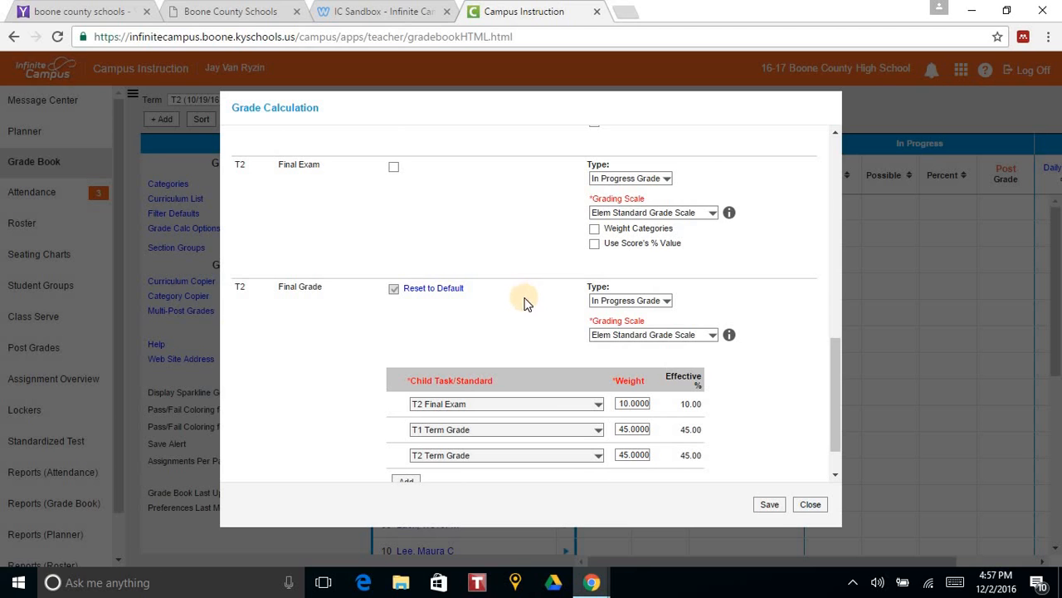
left_click(771, 505)
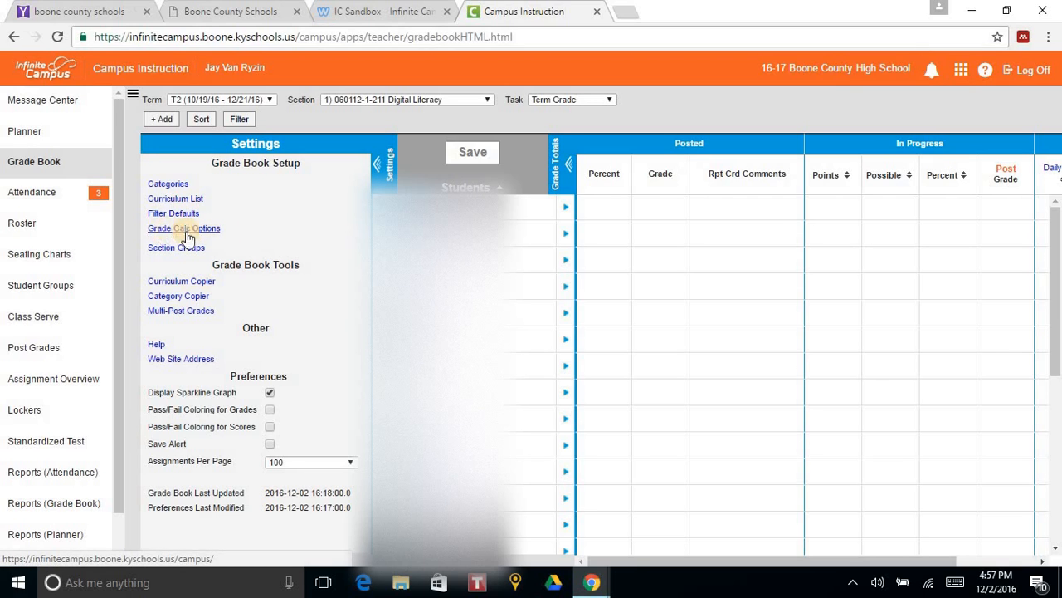
- Add a new grade book category named homework
left_click(179, 186)
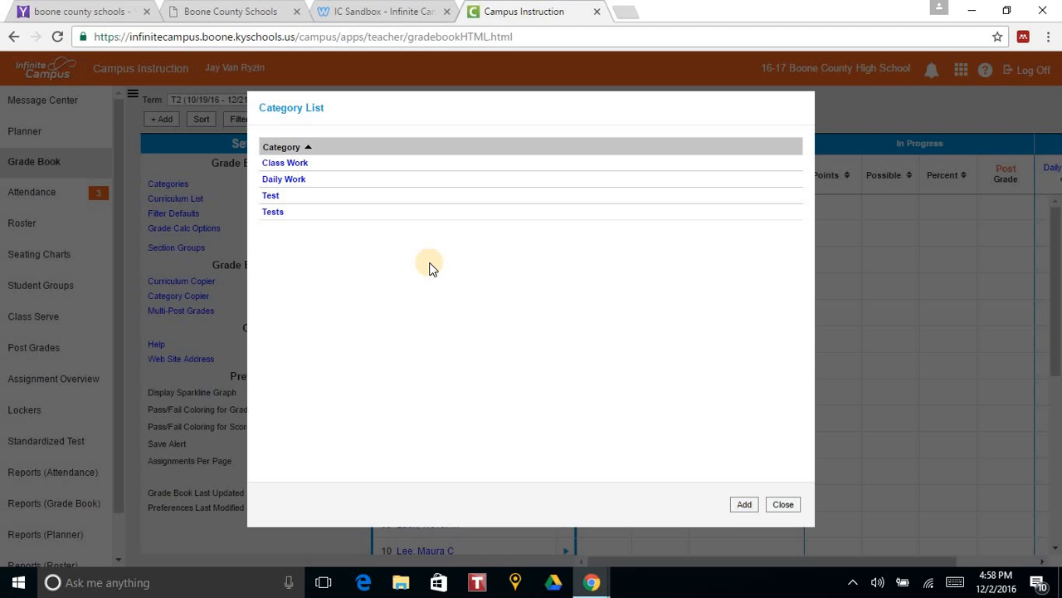
left_click(745, 506)
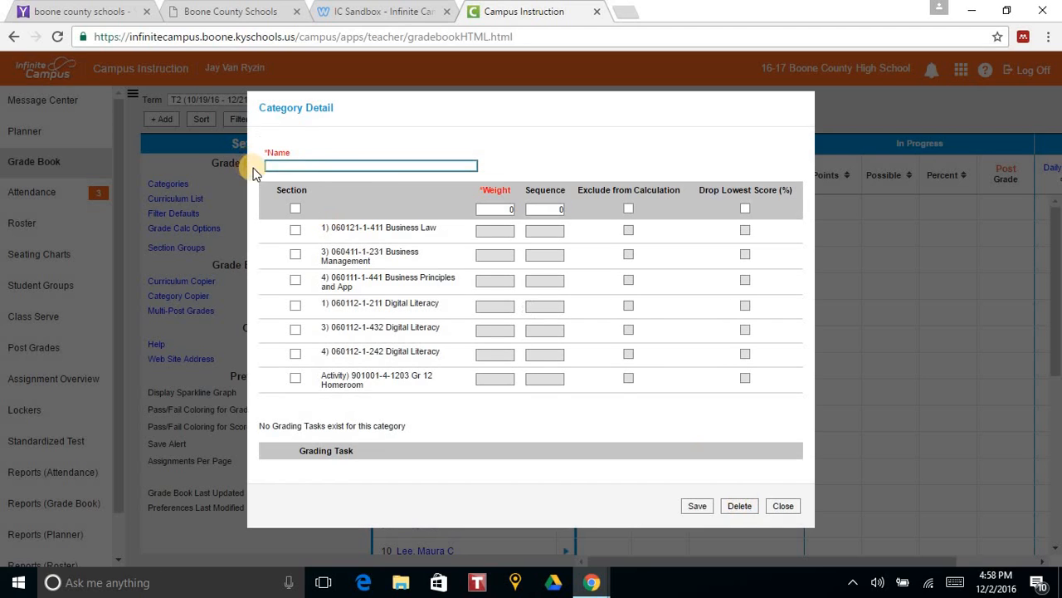
left_click(332, 165)
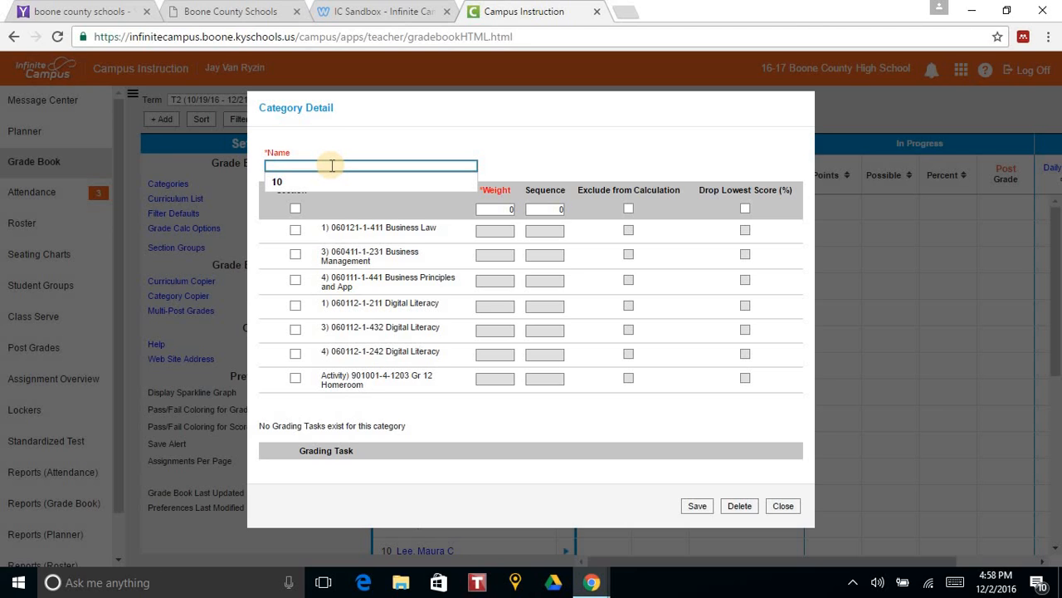
type("ho")
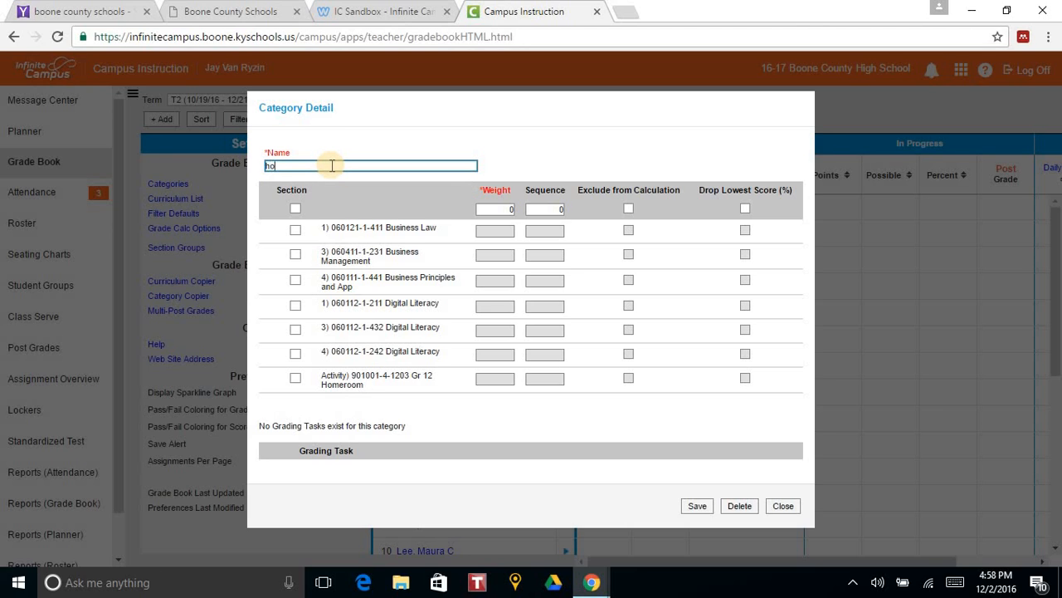
type("mework")
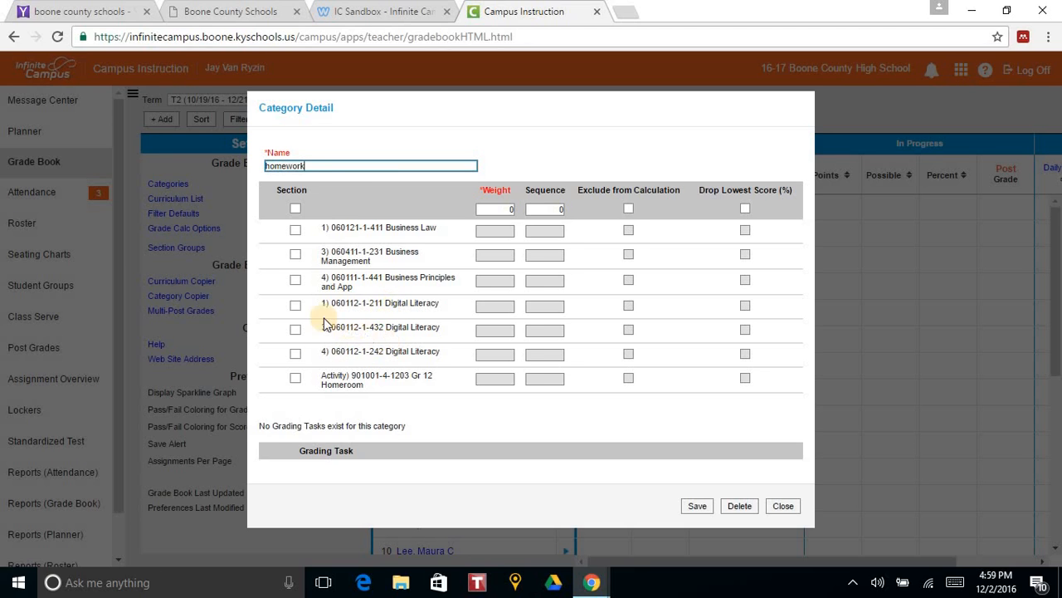
- Assign the homework category to the three Digital Literacy sections and the Term Grade task, save it, and close the category list
left_click(296, 307)
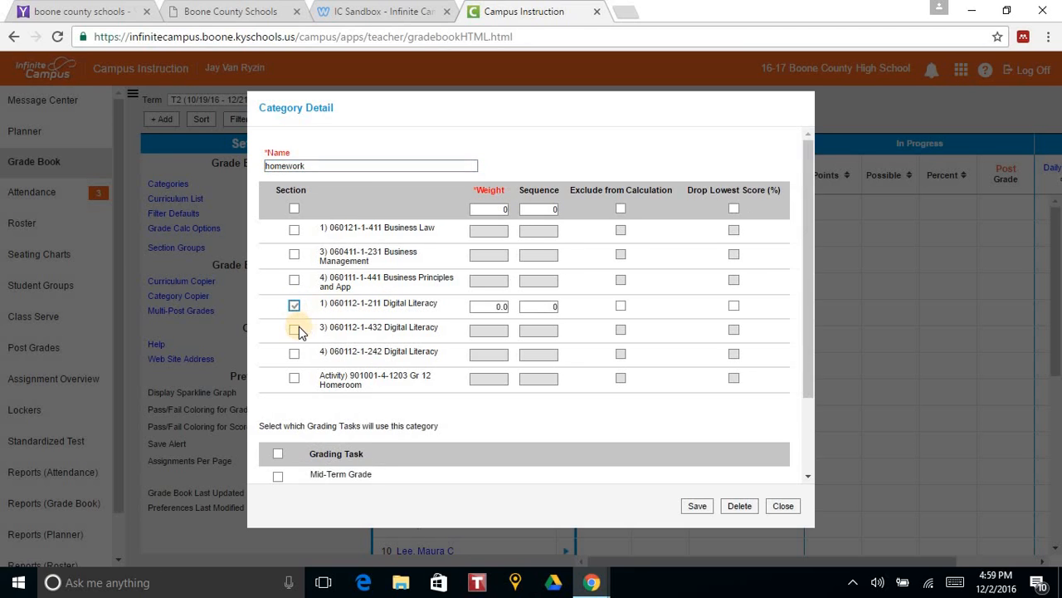
left_click(294, 329)
left_click(295, 355)
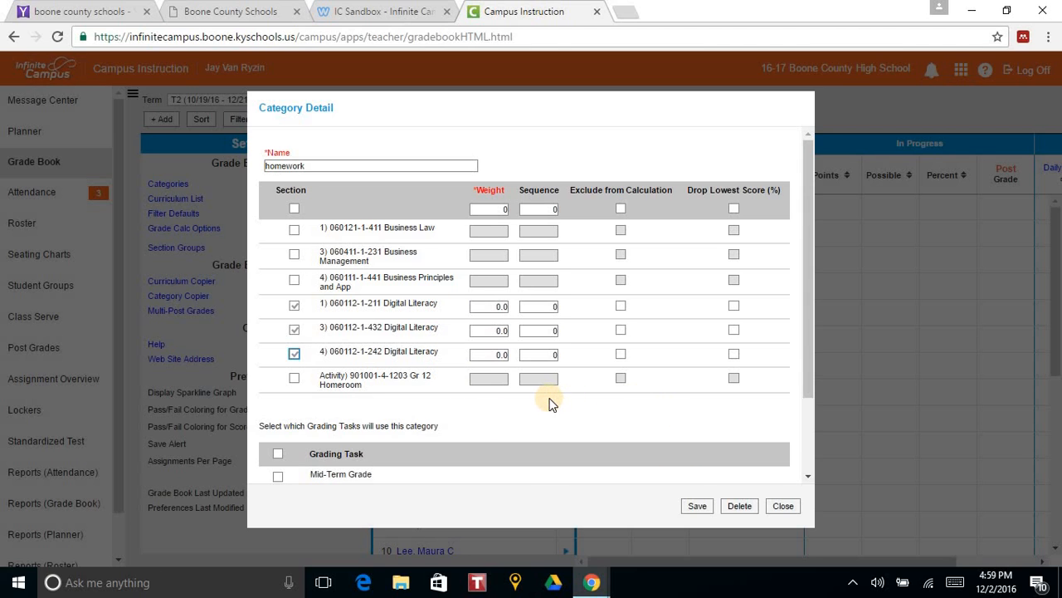
scroll(548, 403, "down", 2)
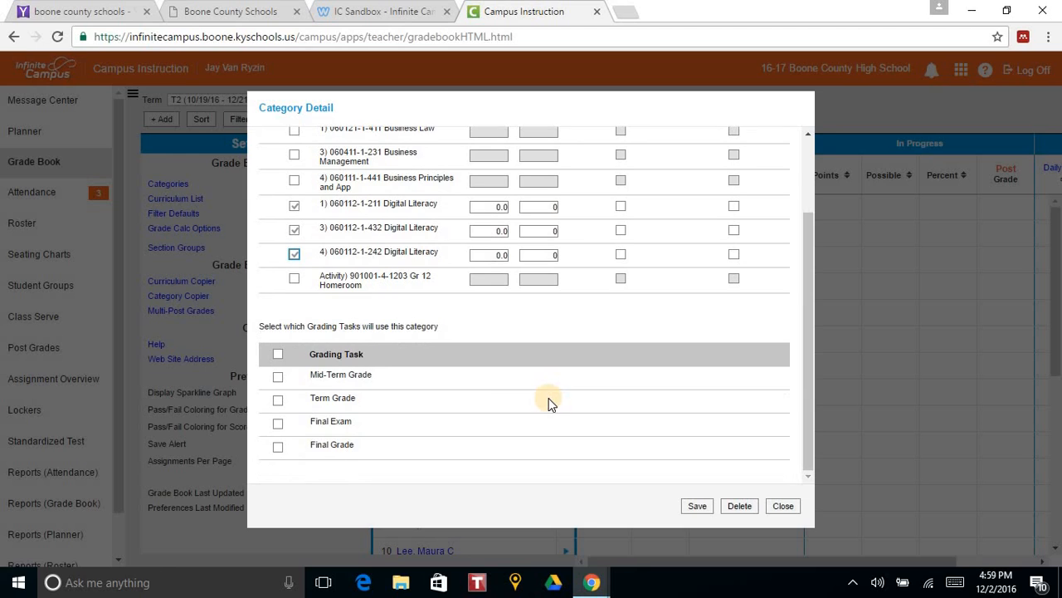
left_click(278, 400)
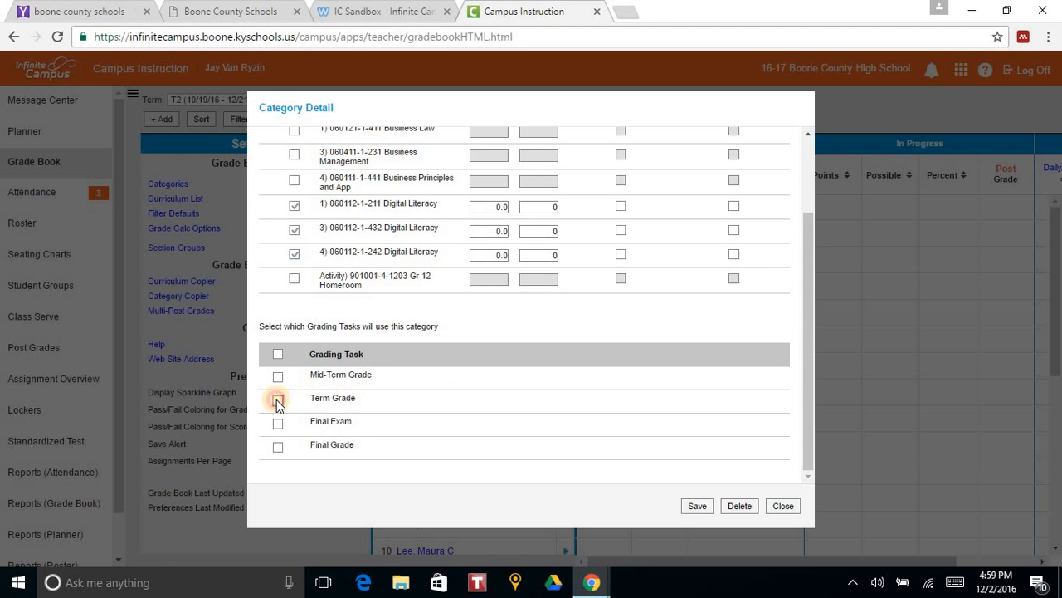
left_click(699, 506)
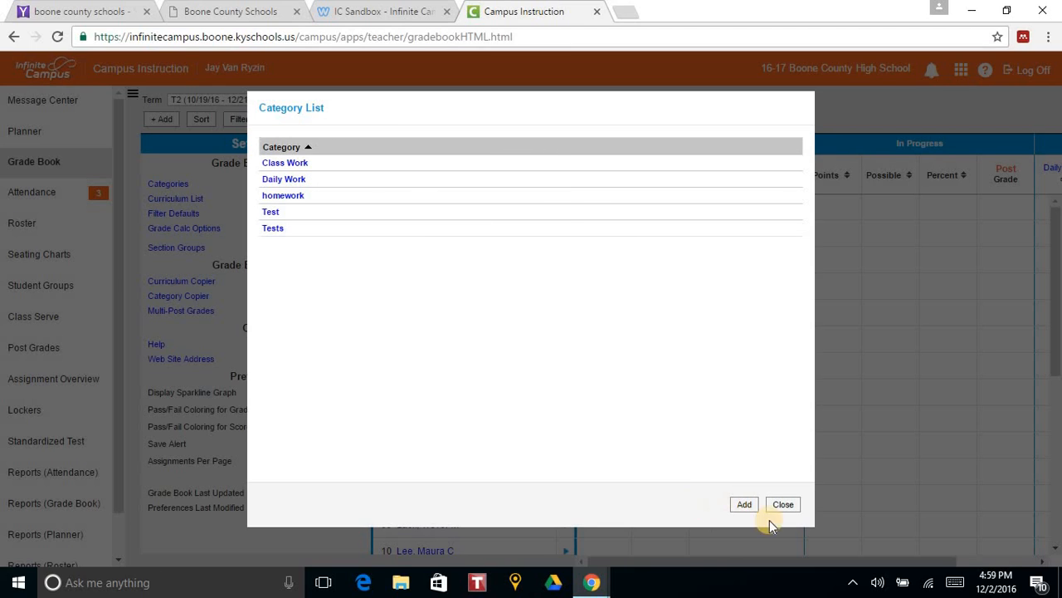
left_click(785, 507)
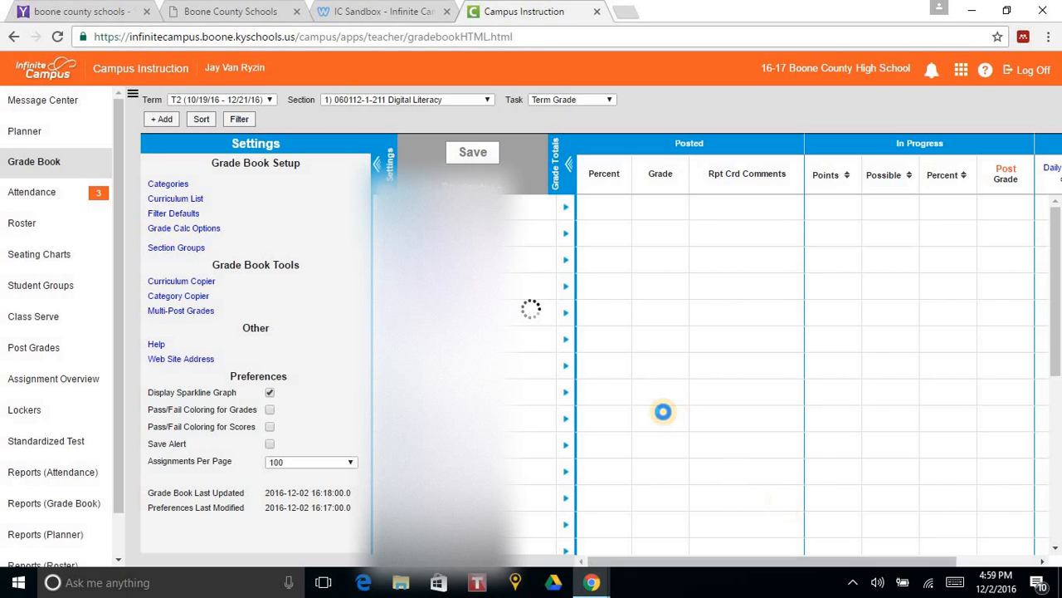